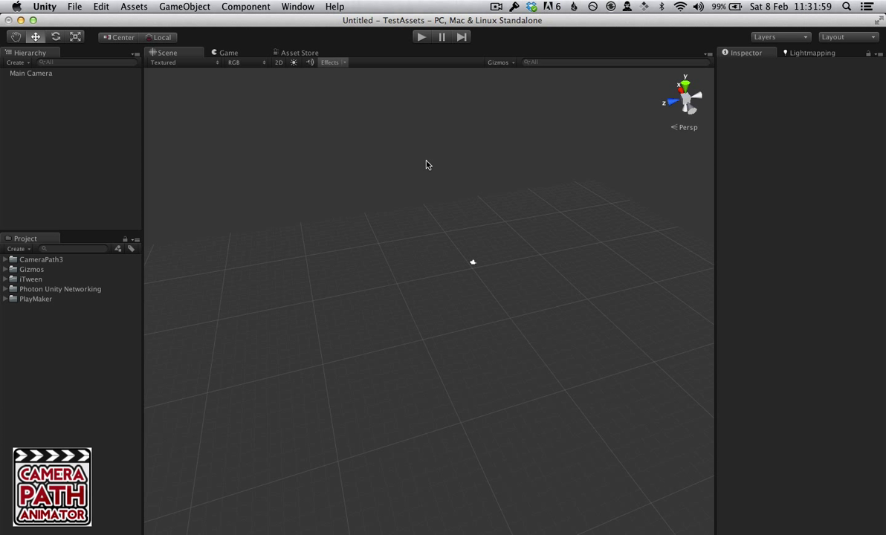
- Create a New Camera Path from the GameObject menu and adjust the Scene view to show Points 0–3
click(184, 7)
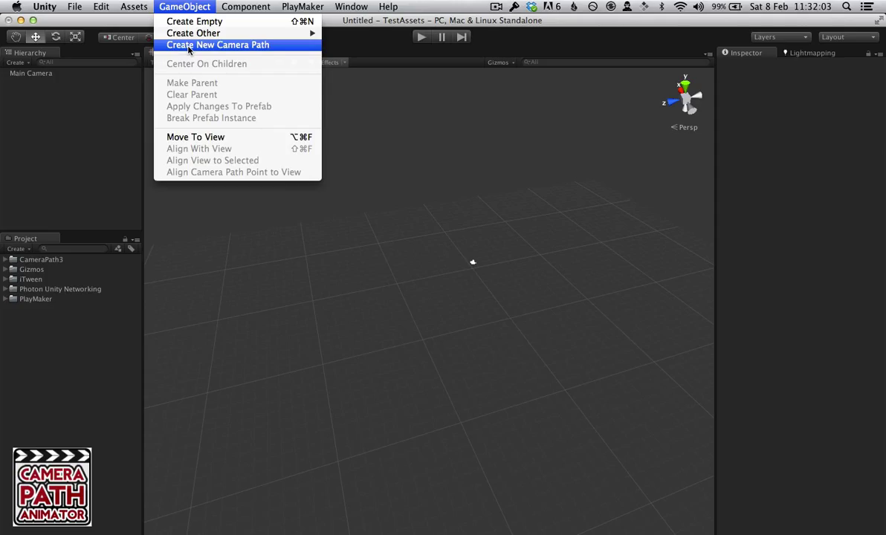
click(188, 46)
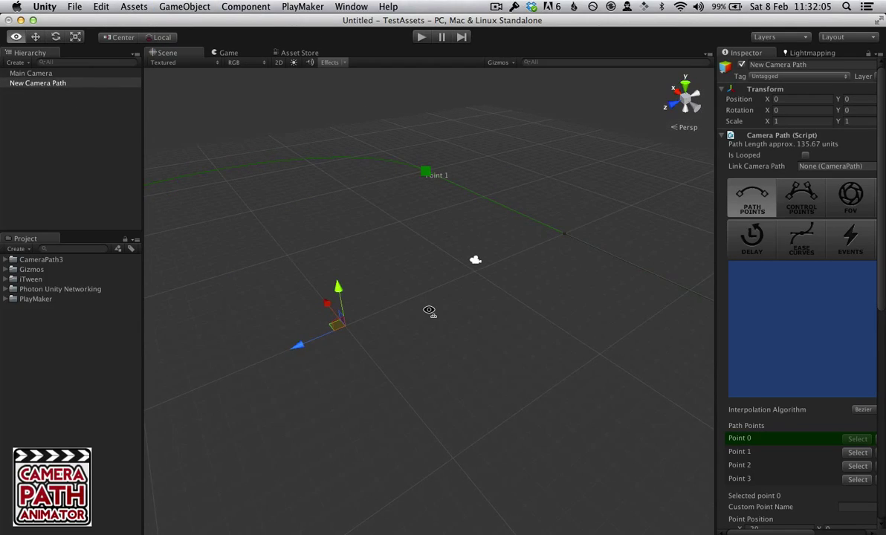
alt+scroll(426, 333, down, 6)
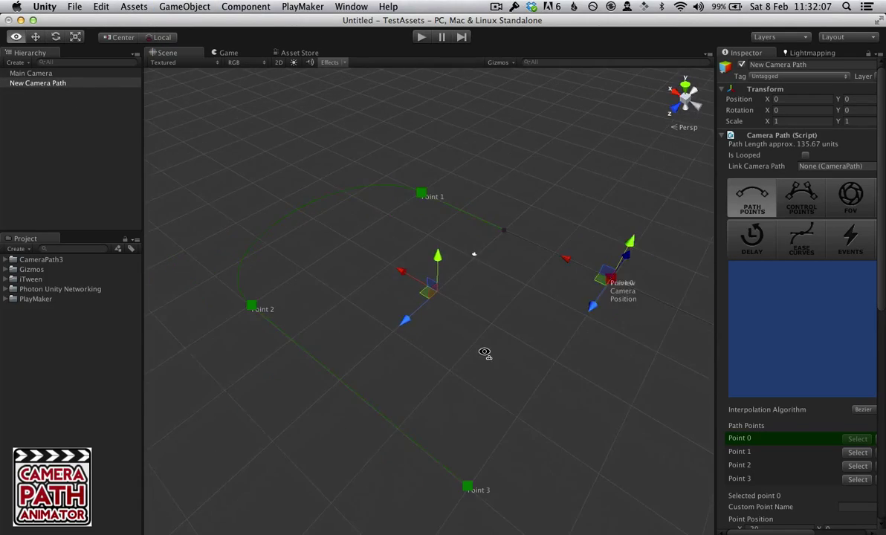
alt+drag(484, 353, 471, 330)
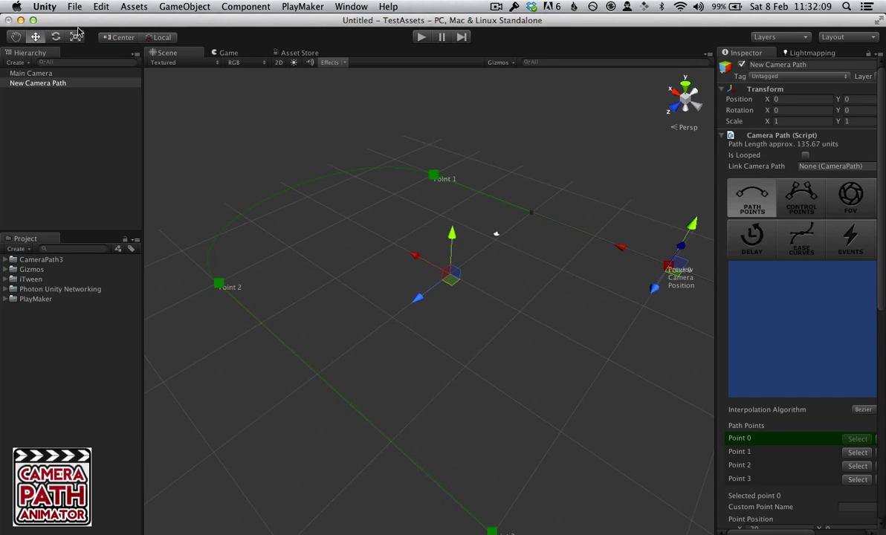
- Create an empty game object and rename it Playmaker
click(162, 9)
click(177, 22)
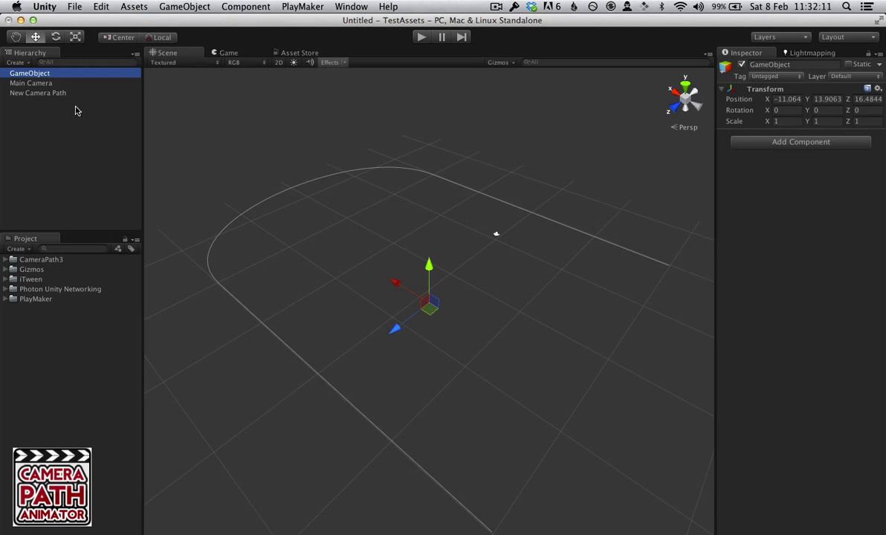
key(Return)
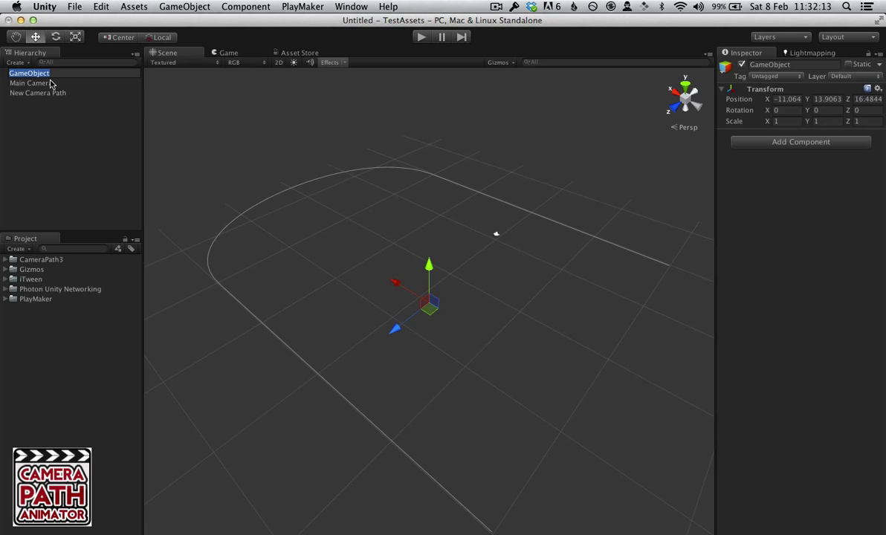
text(Playmaker)
key(Return)
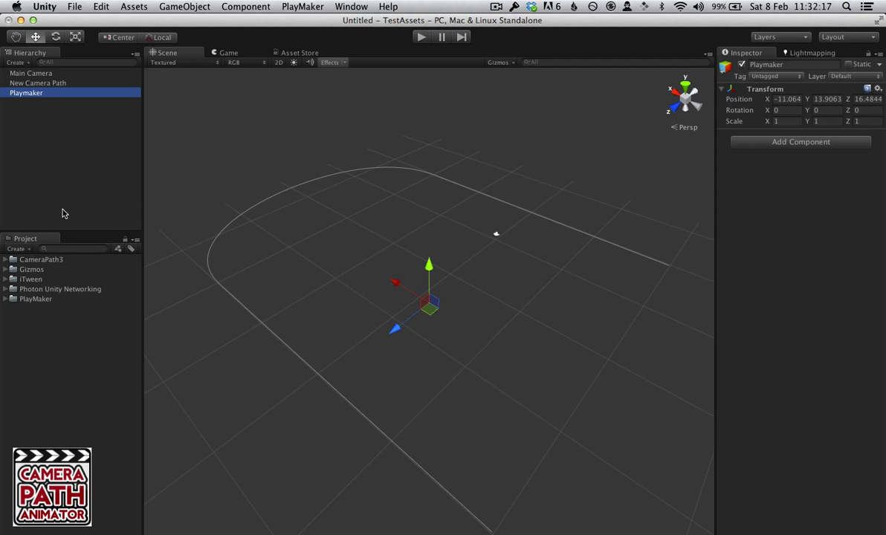
- Open the PlayMaker Editor, dismiss the Welcome screen and move the editor to the scene centre
click(303, 6)
click(305, 21)
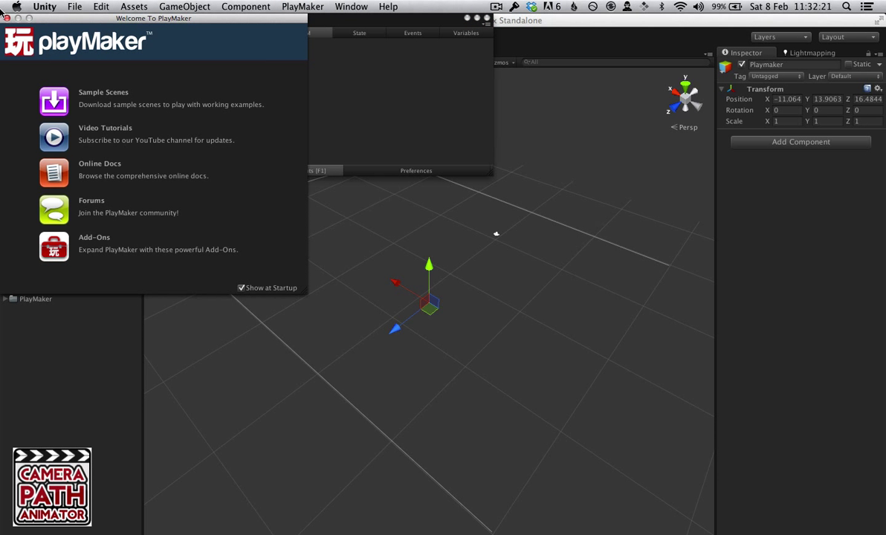
click(6, 17)
drag(193, 24, 403, 196)
- Add an FSM through the graph's context menu, then move the playMaker editor up and enlarge it
right_click(385, 230)
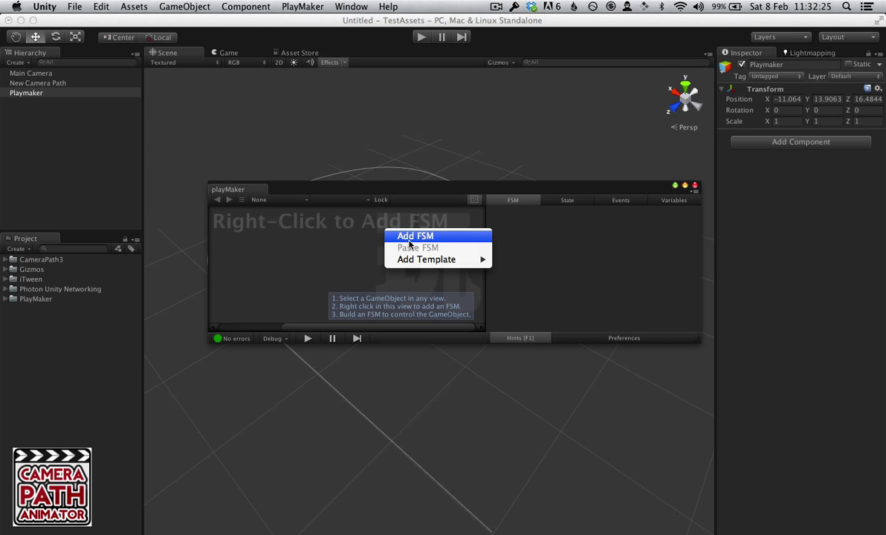
click(409, 238)
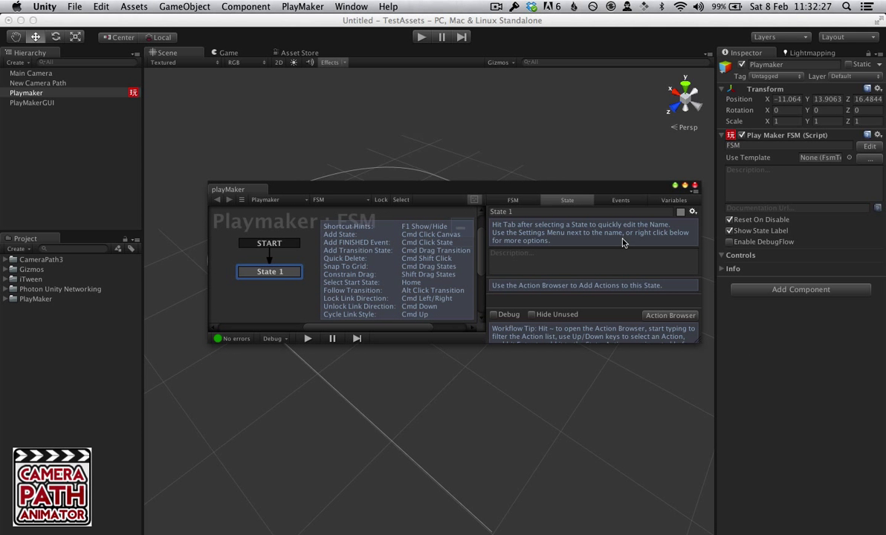
drag(550, 186, 511, 105)
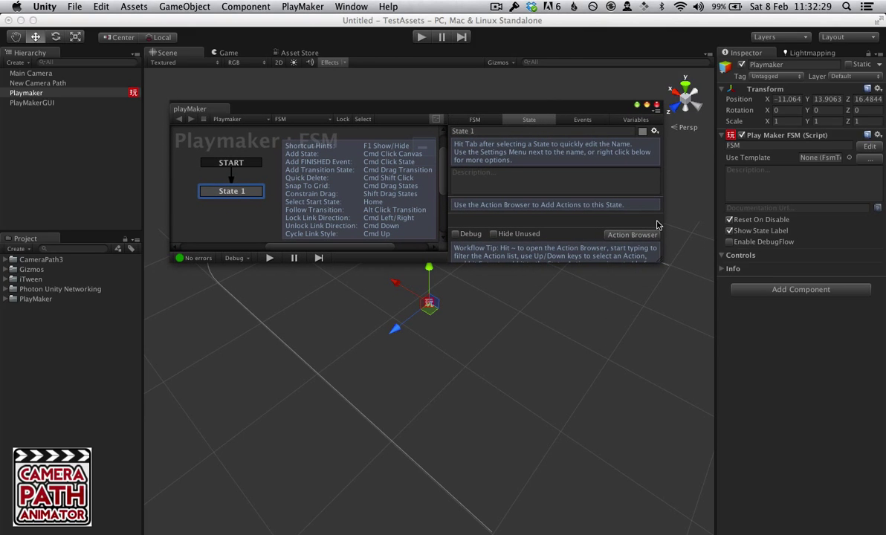
drag(661, 259, 697, 364)
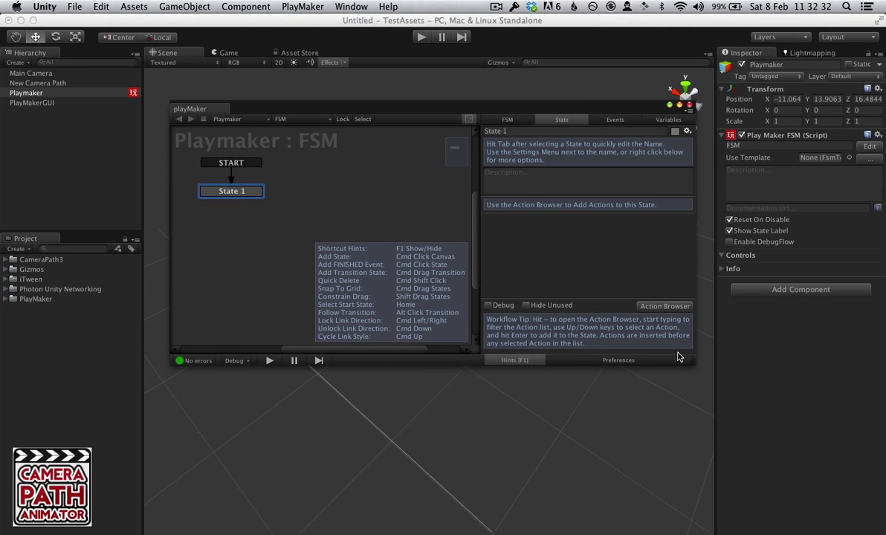
- Add the ScriptControl > Invoke Method action to State 1 from the Action Browser
click(659, 306)
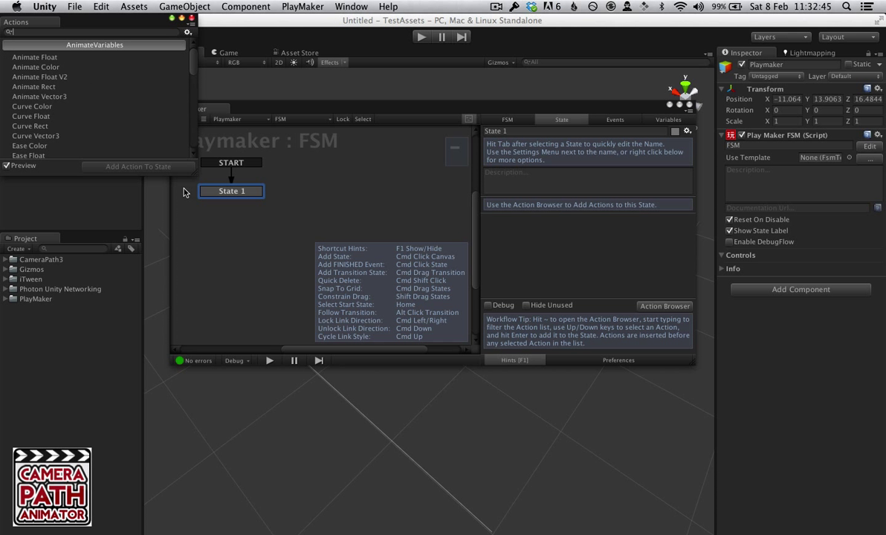
drag(190, 173, 251, 272)
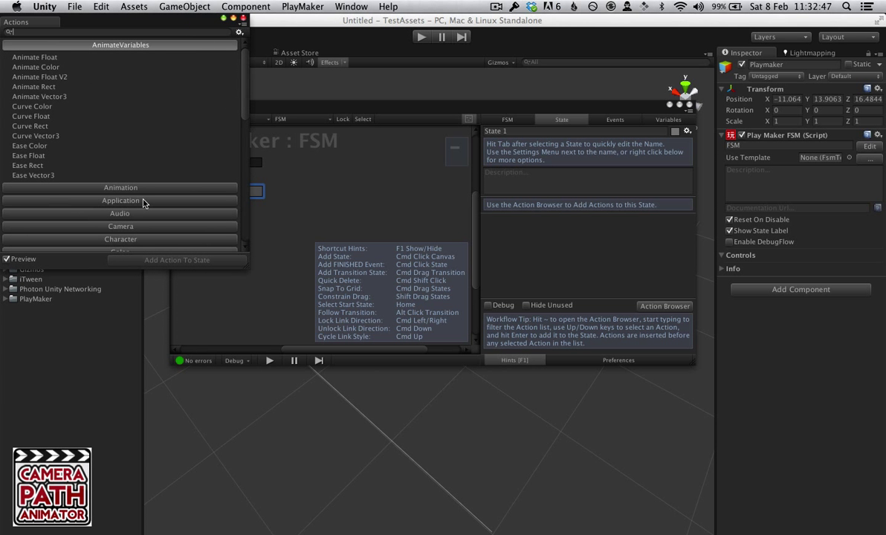
scroll(144, 198, down, 10)
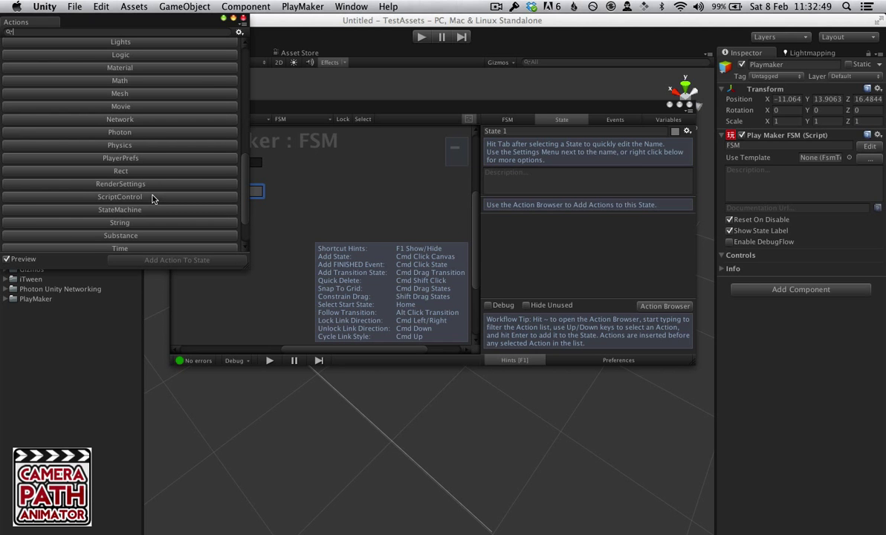
click(146, 196)
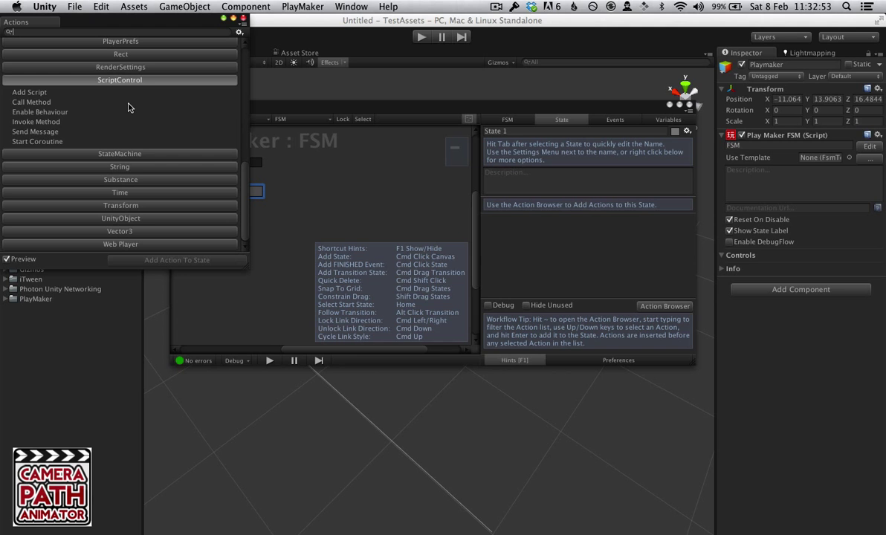
click(50, 123)
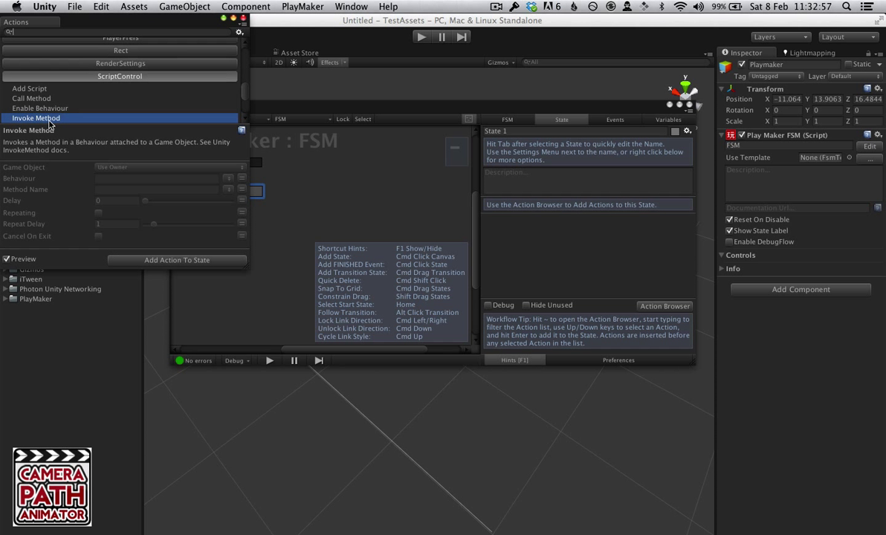
double_click(63, 120)
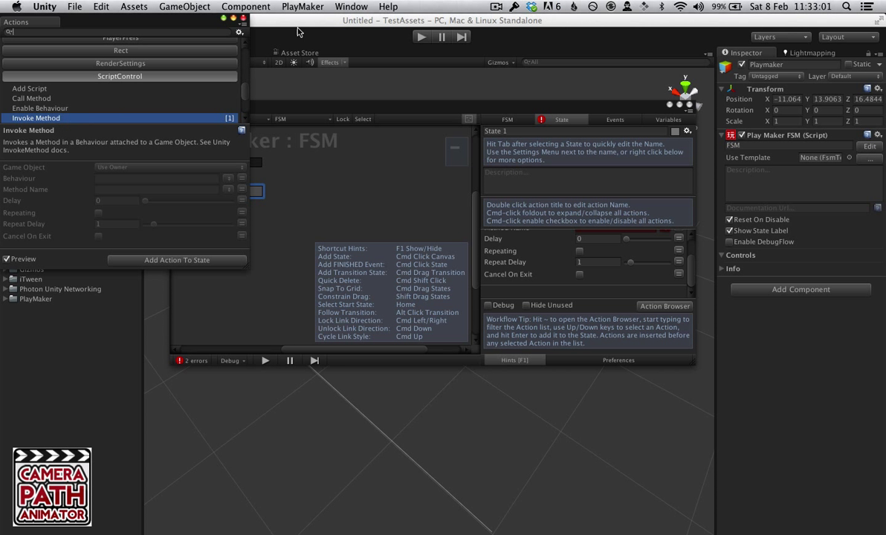
click(225, 17)
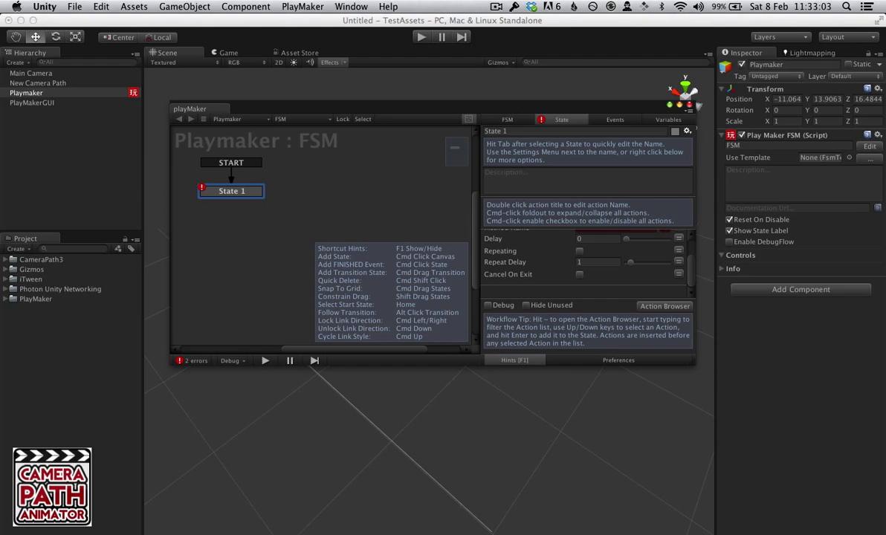
- Set Invoke Method's Game Object to Specify Game Object and pick New Camera Path from the Scene list
drag(695, 366, 693, 437)
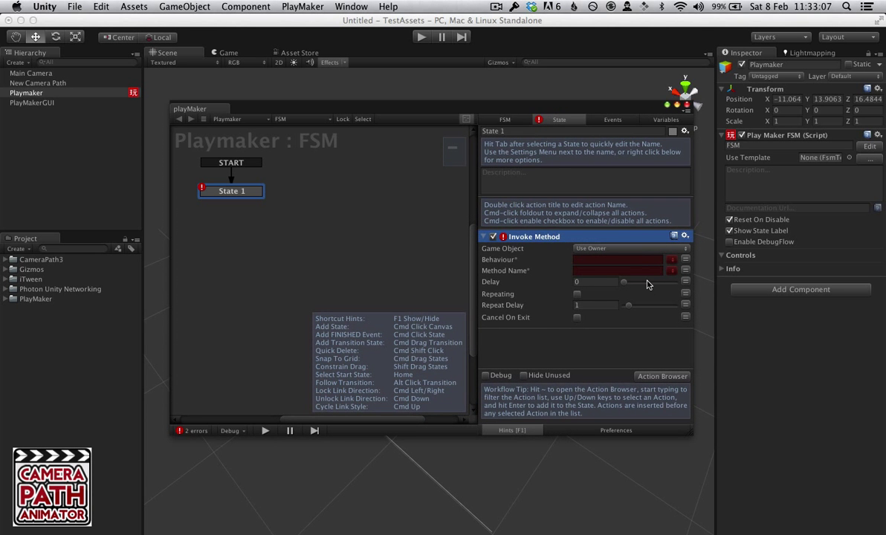
click(672, 261)
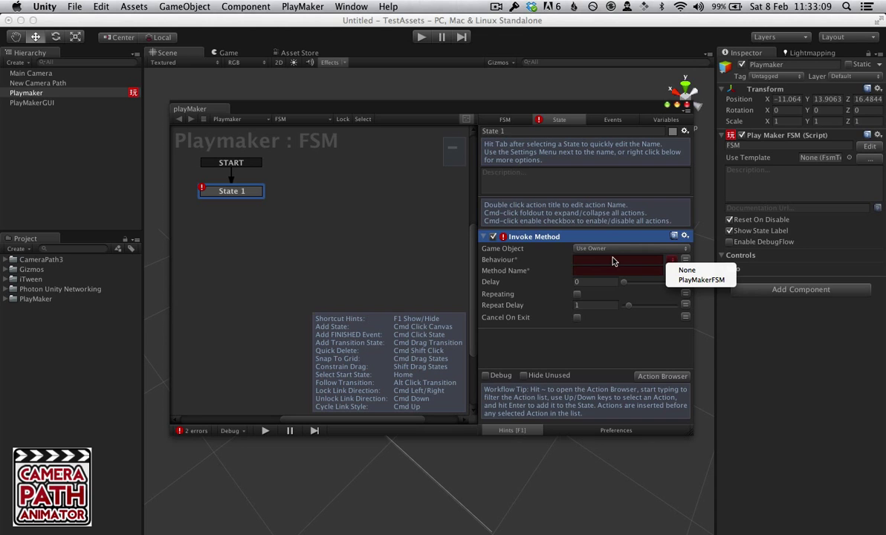
click(506, 242)
click(584, 249)
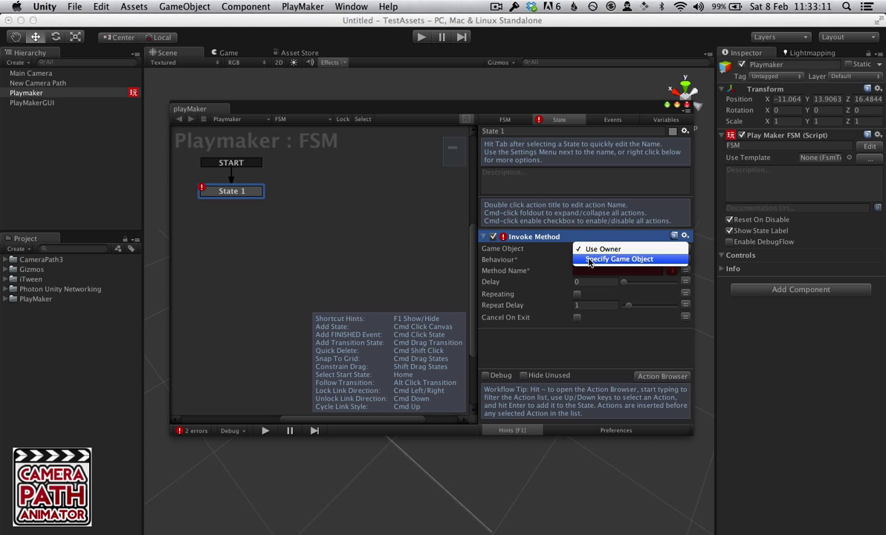
click(587, 259)
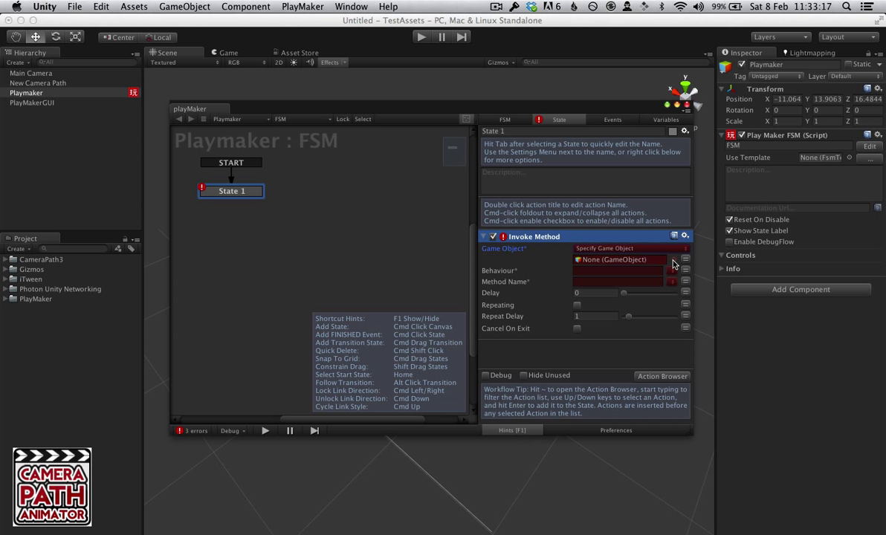
click(673, 260)
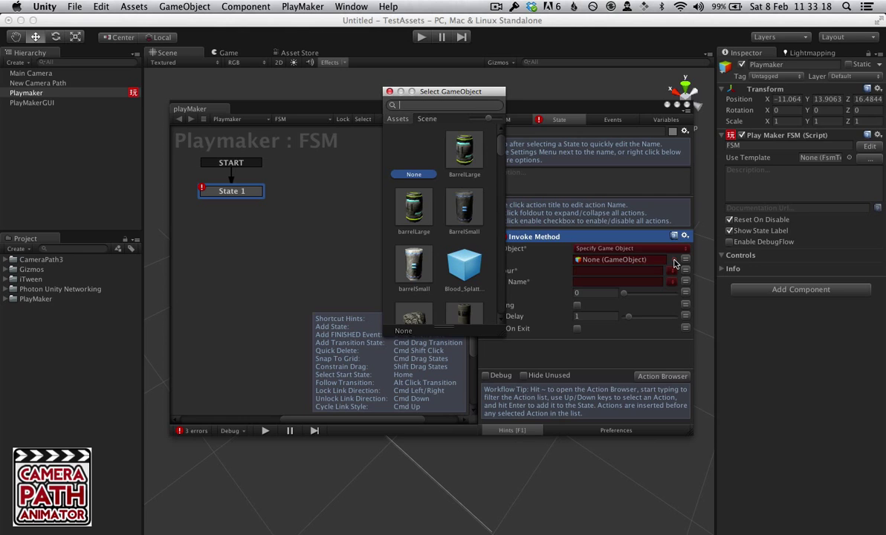
click(427, 119)
click(429, 150)
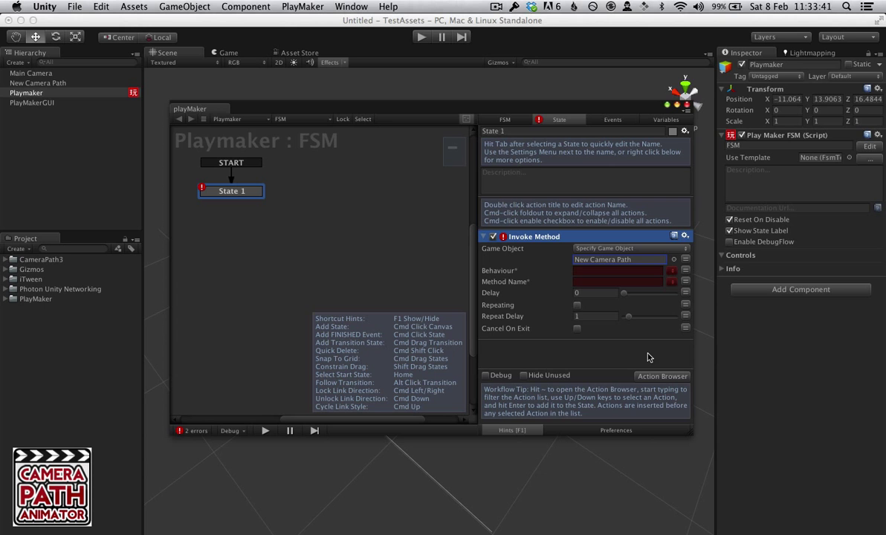
- Choose CameraPathAnimator in the Invoke Method action's Behaviour dropdown
click(670, 272)
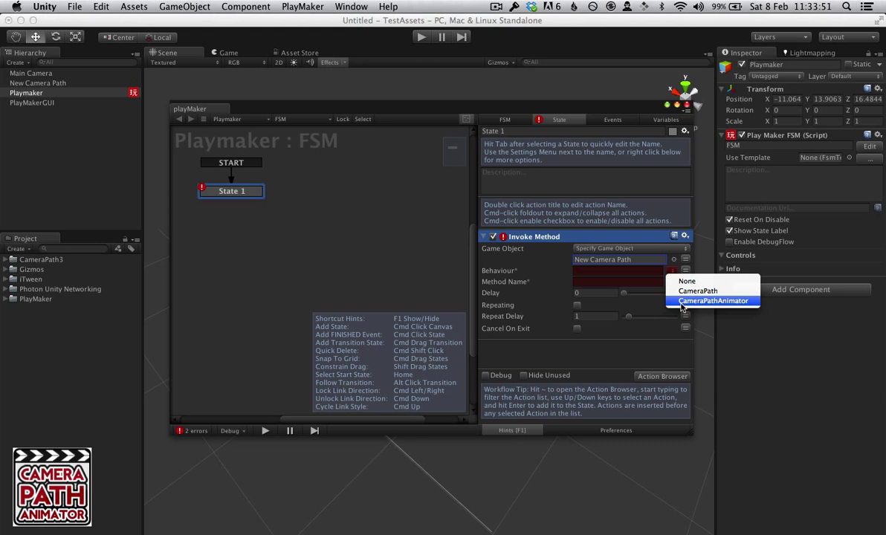
click(682, 301)
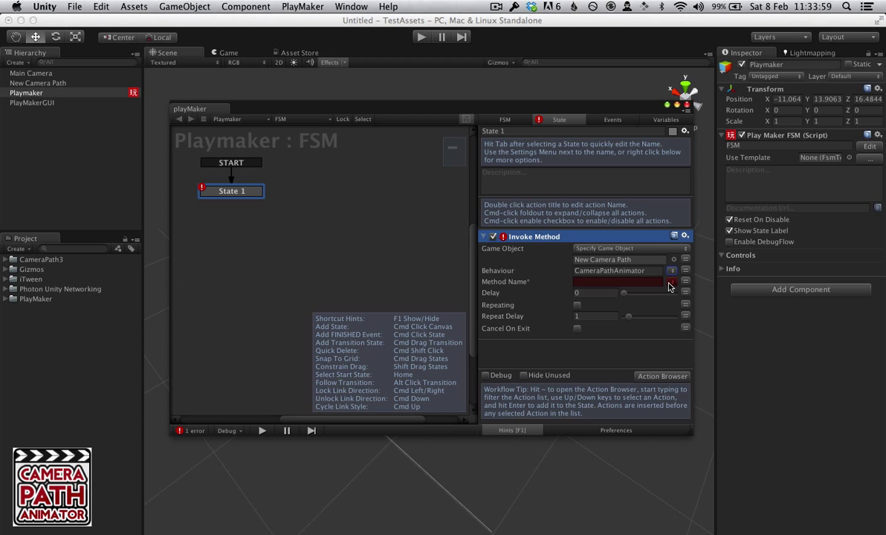
- Set Invoke Method's Method Name to Seek after trying Play and Pause, with a 1.666667 delay
click(670, 285)
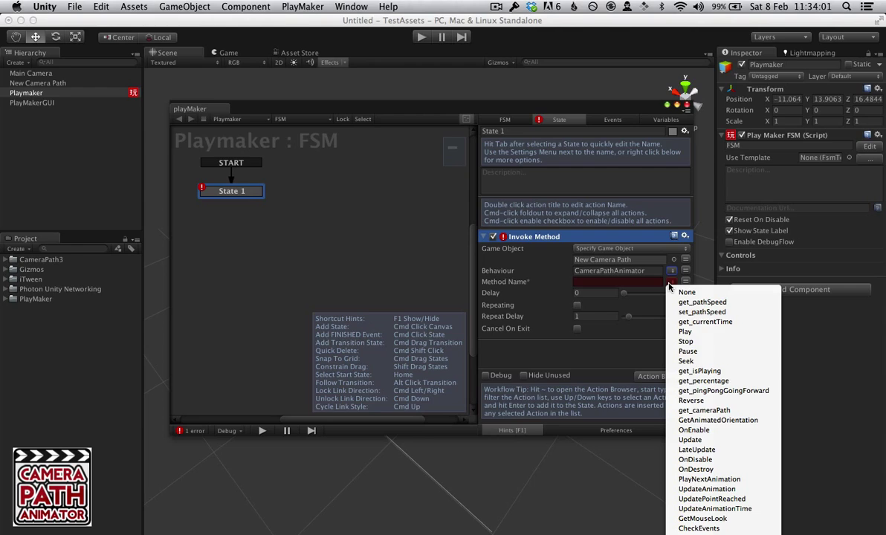
scroll(702, 363, down, 2)
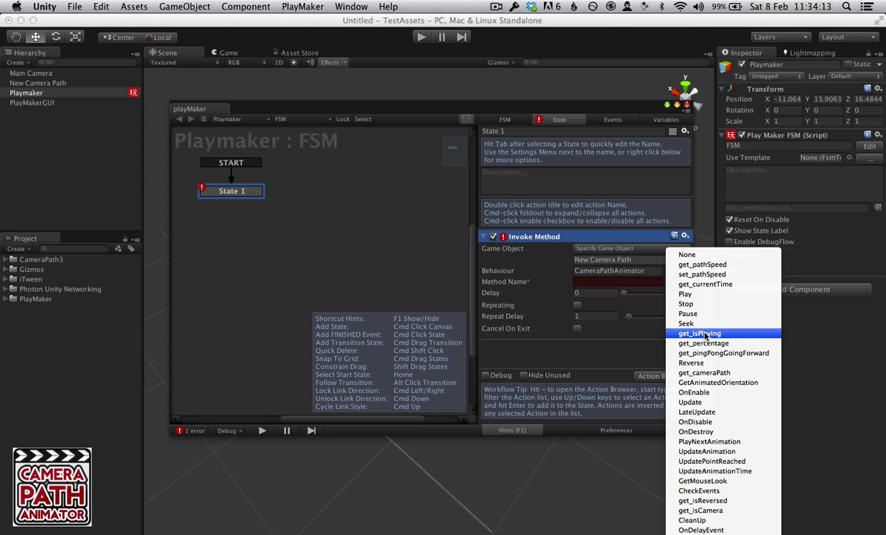
click(696, 295)
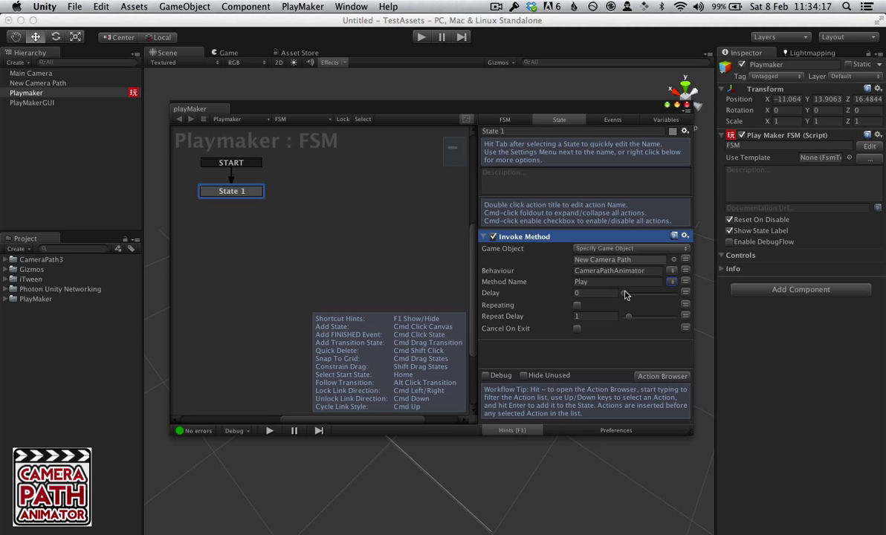
drag(625, 295, 630, 294)
click(673, 283)
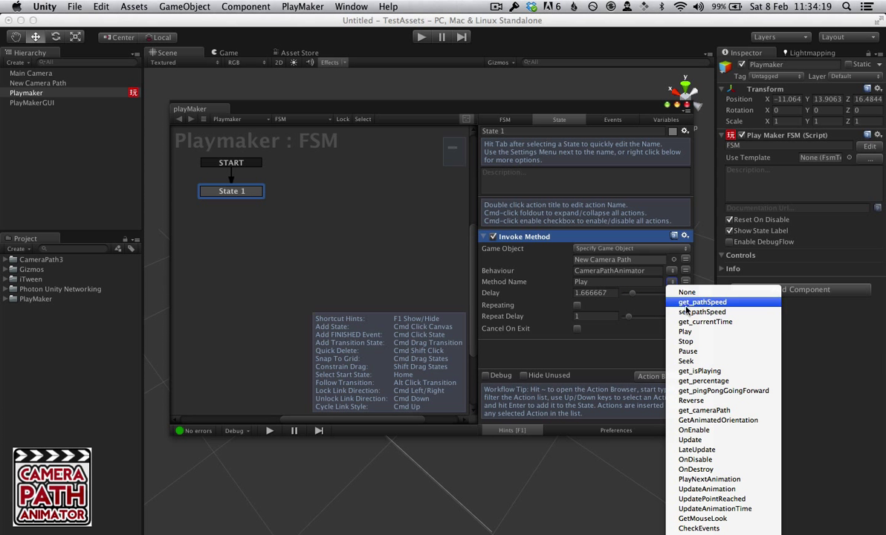
click(687, 351)
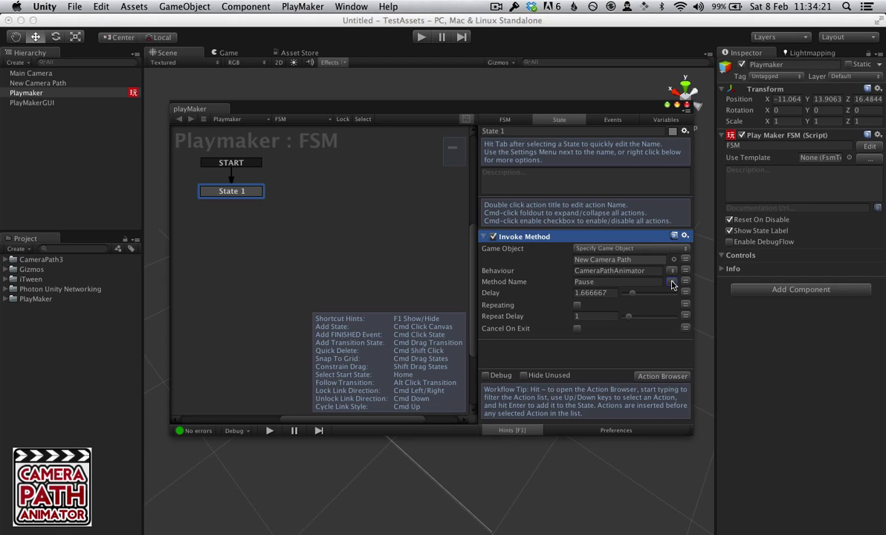
click(671, 285)
click(651, 334)
- Remove the Invoke Method action and add ScriptControl > Send Message to State 1 instead
click(684, 236)
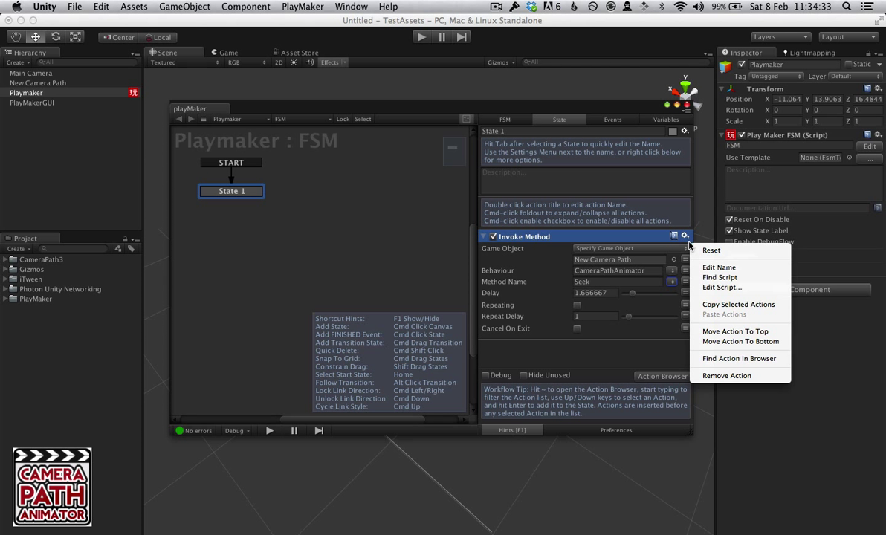
click(727, 375)
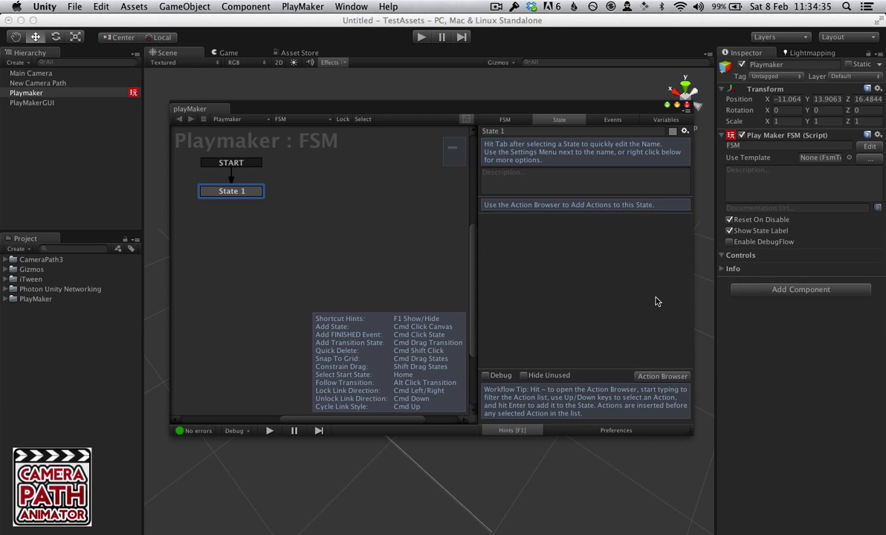
click(664, 376)
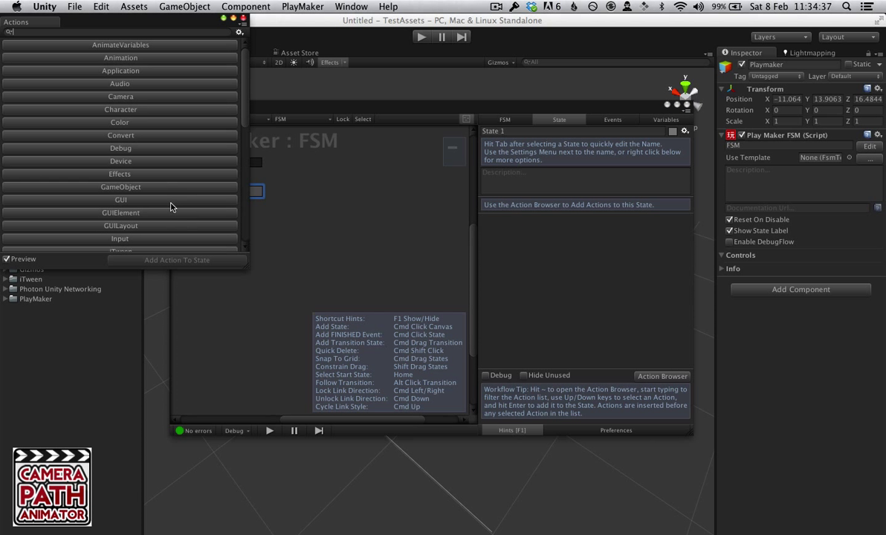
scroll(148, 178, down, 5)
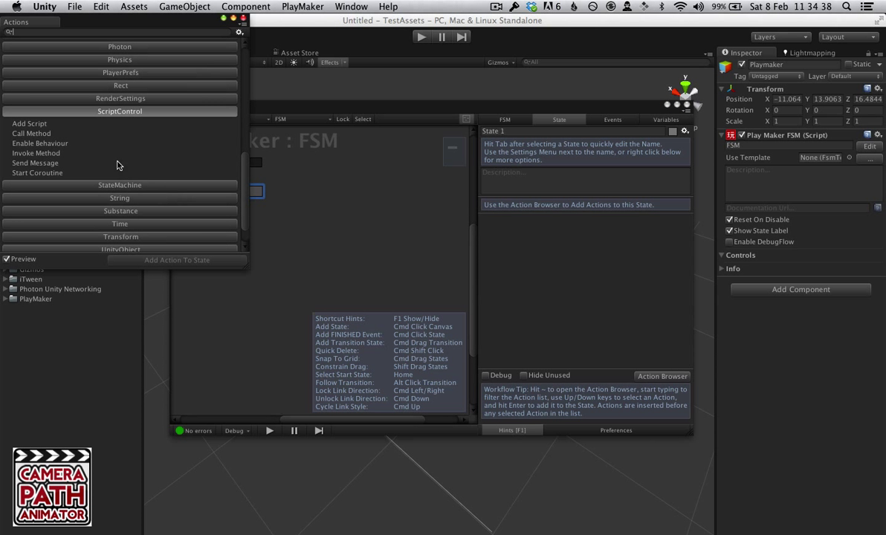
click(38, 152)
double_click(41, 149)
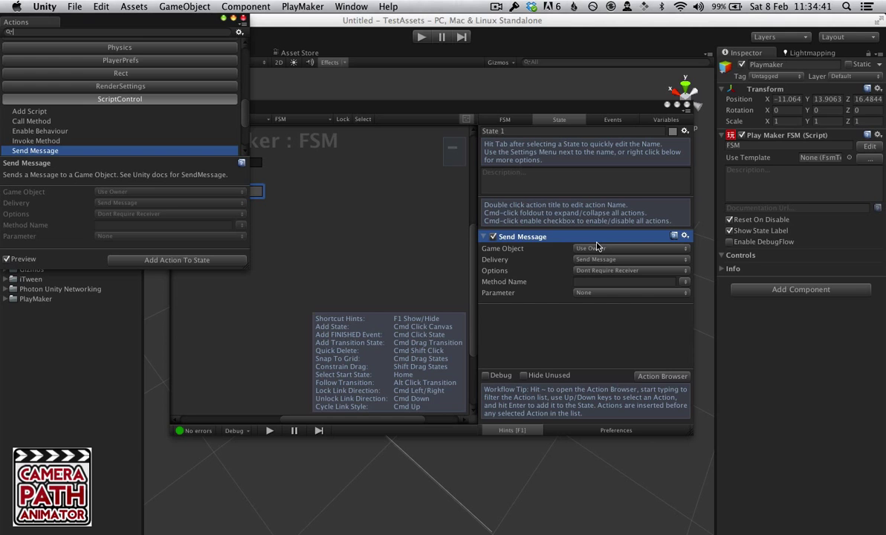
click(242, 17)
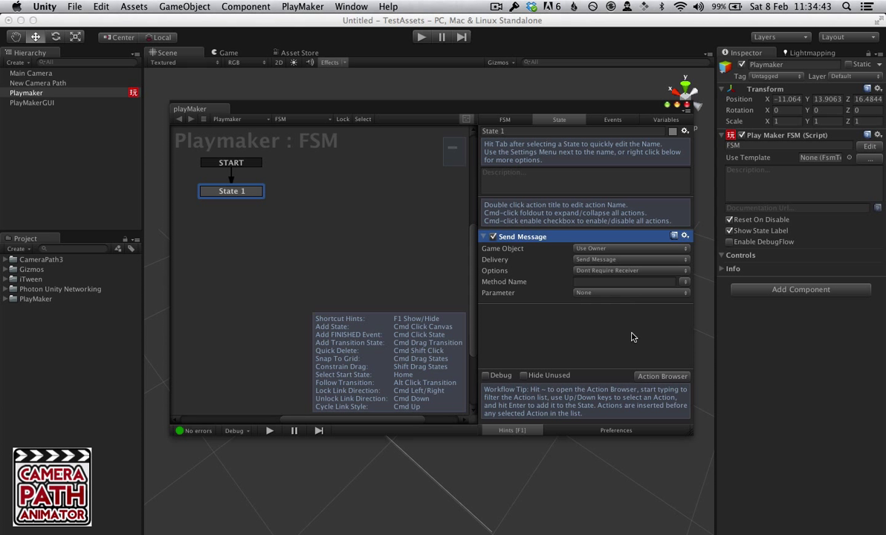
- Point Send Message's Game Object at New Camera Path using Specify Game Object
click(617, 249)
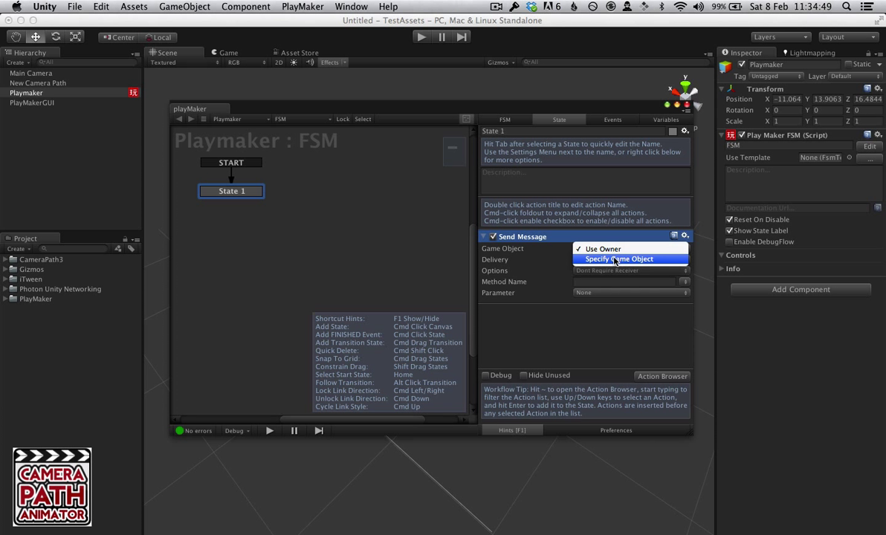
click(612, 259)
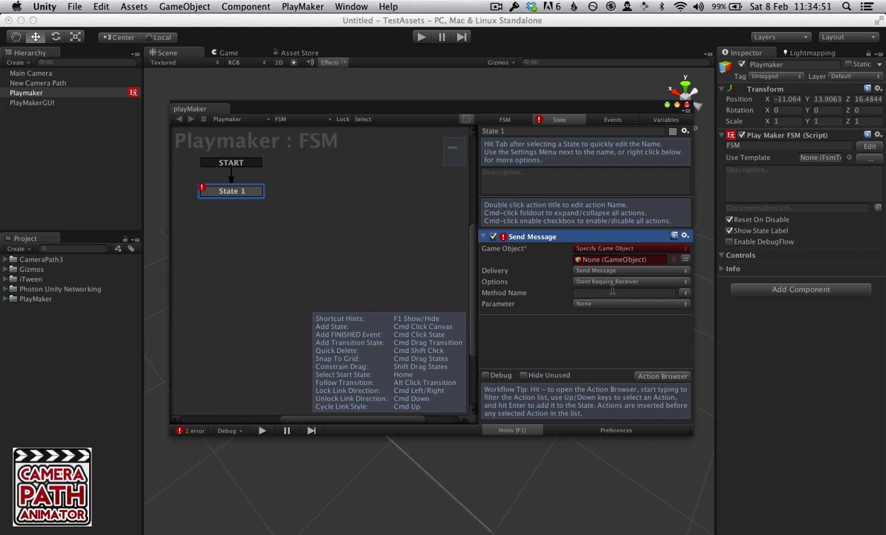
click(674, 259)
click(427, 119)
double_click(421, 153)
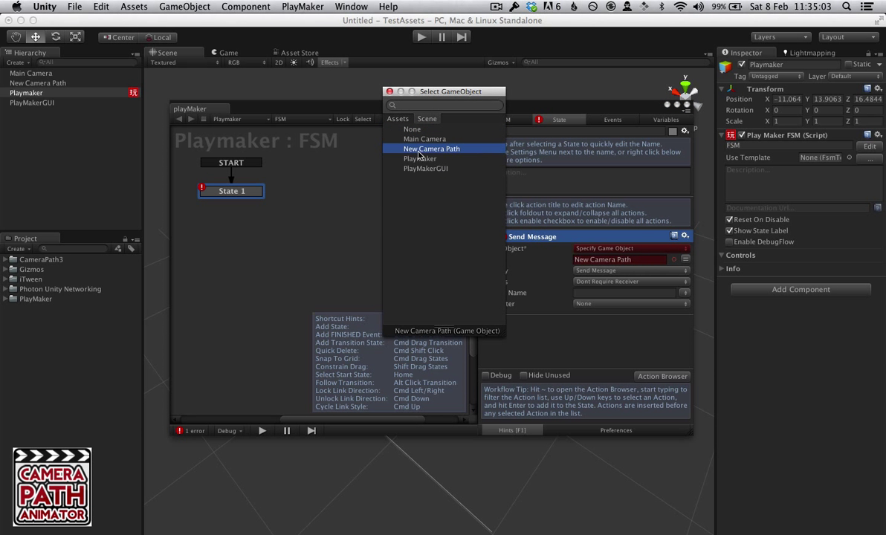
- Keep the delivery as Send Message and the receiver option as Dont Require Receiver
click(582, 272)
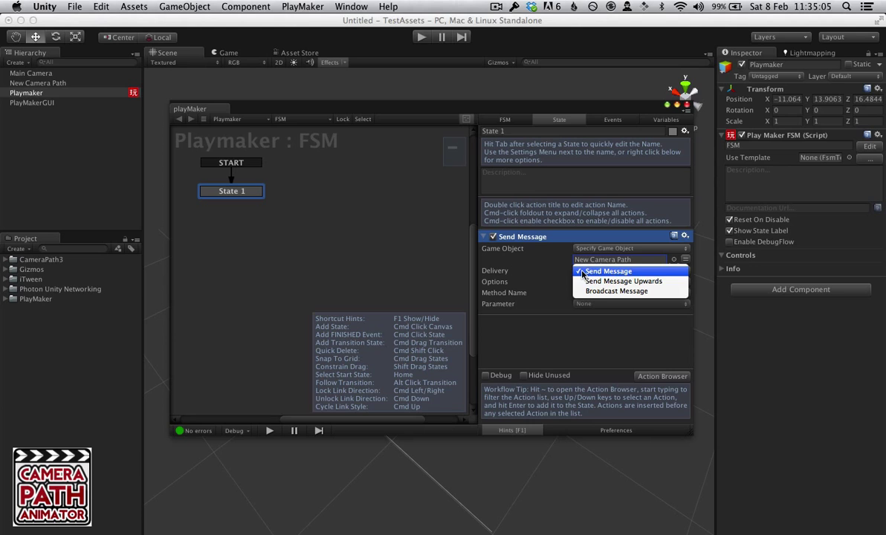
click(583, 272)
click(587, 281)
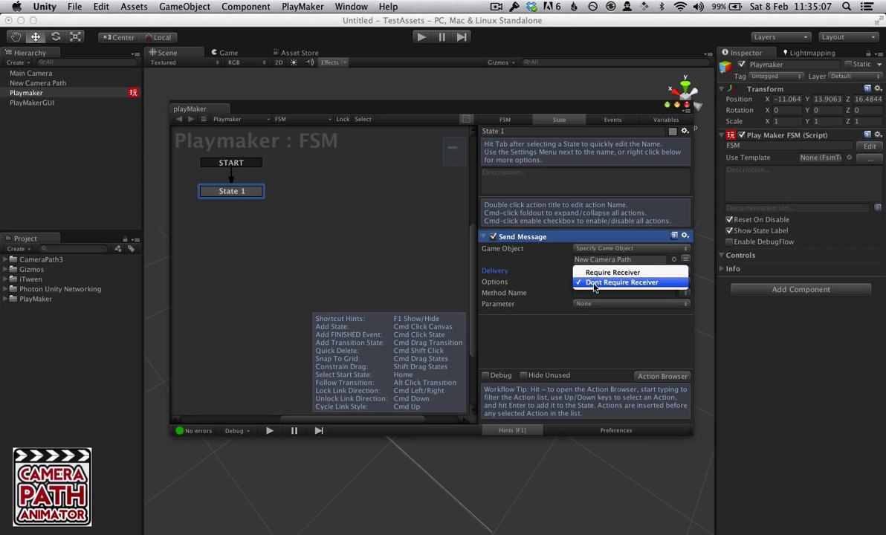
click(550, 284)
- Set Send Message's Method Name to Seek, Parameter type to float, and enter 0.5 as the Float value
click(686, 293)
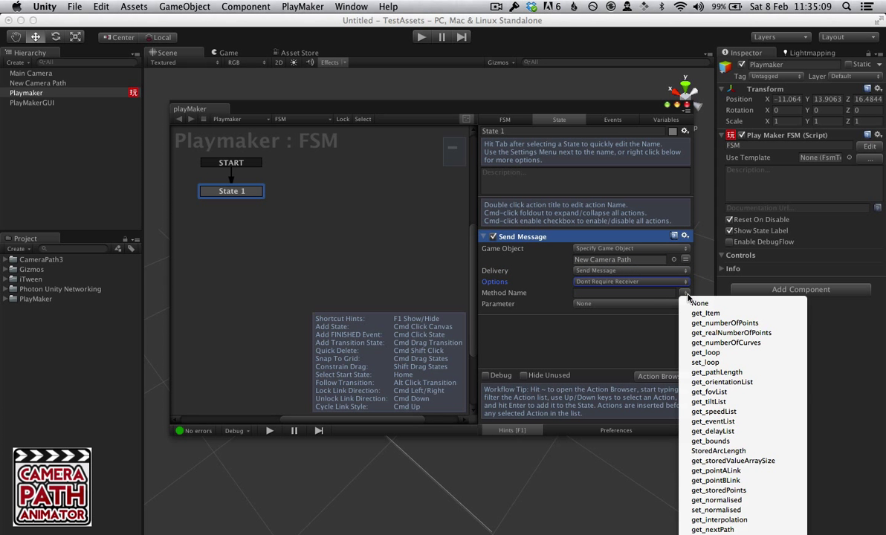
scroll(703, 416, down, 10)
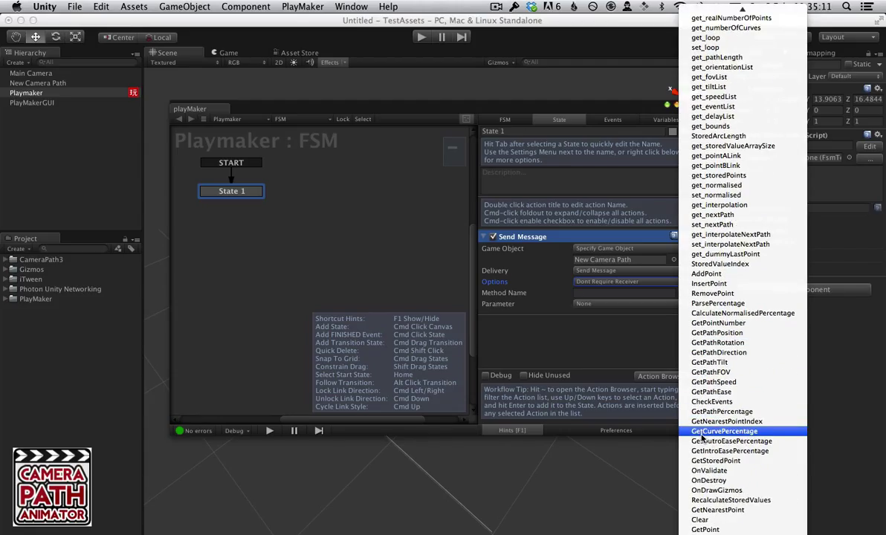
scroll(702, 438, down, 5)
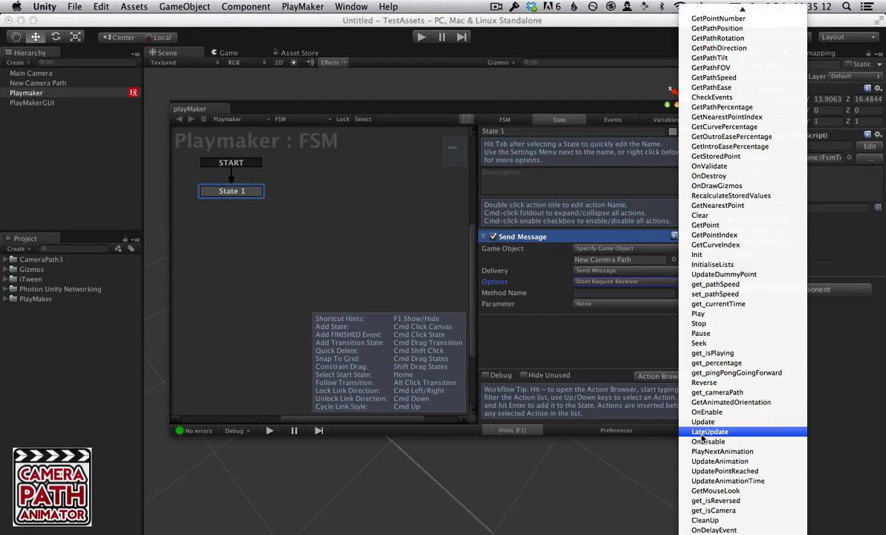
click(708, 344)
click(609, 304)
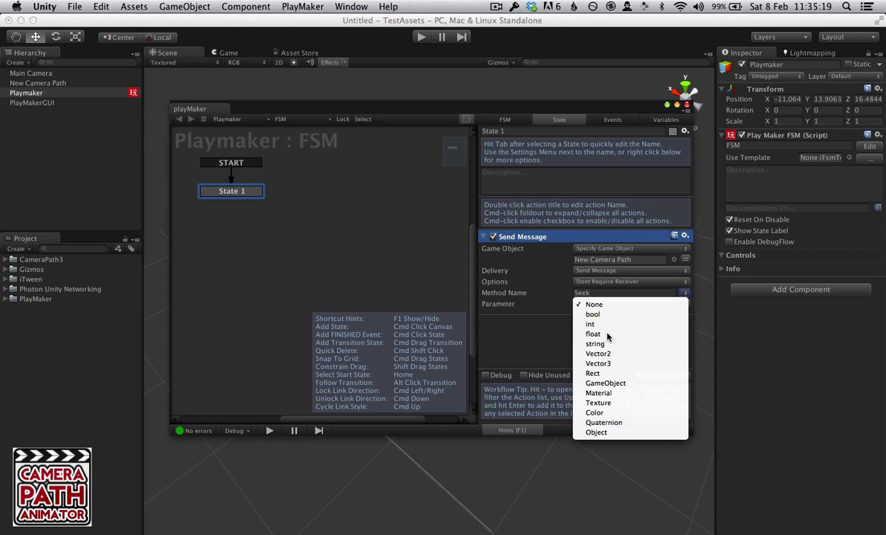
click(607, 337)
click(610, 315)
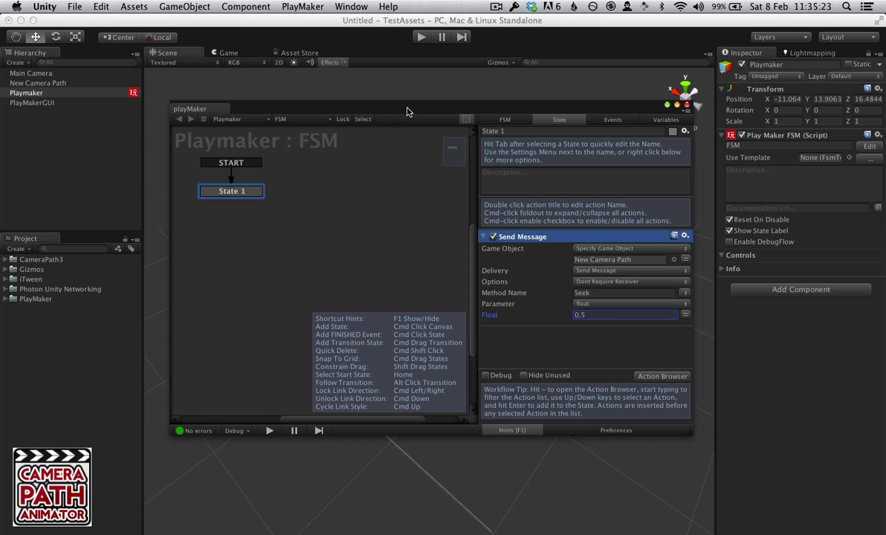
drag(380, 108, 364, 101)
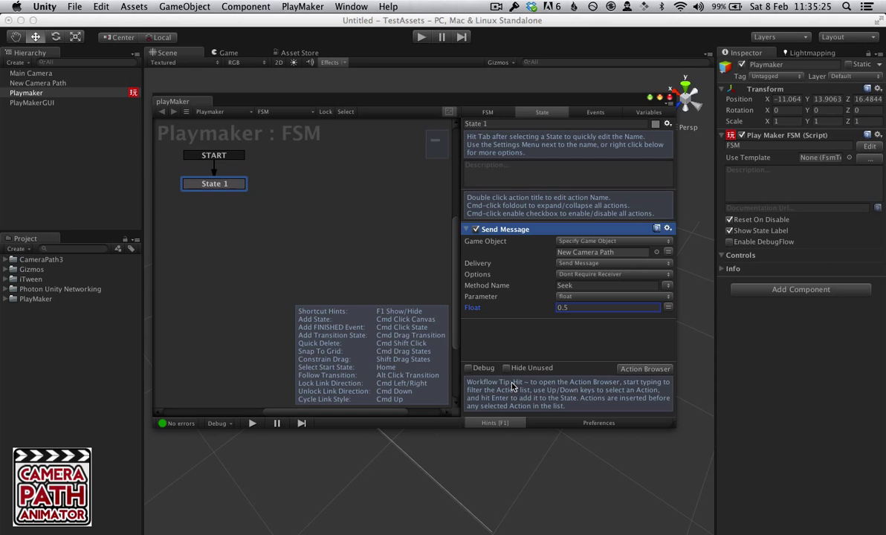